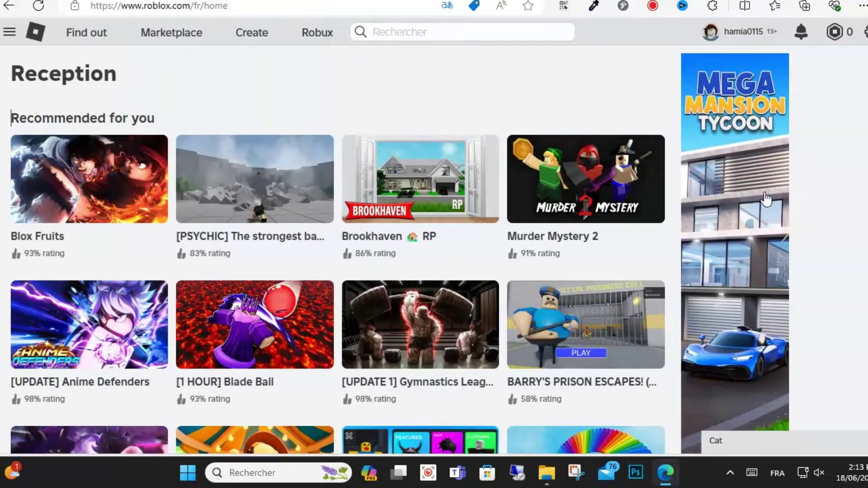
pyautogui.scroll(-1, 725, 195)
pyautogui.scroll(1, 724, 196)
# Step: Enter the query 'joinig' in the home page search bar, then delete the misspelled word
pyautogui.click(416, 32)
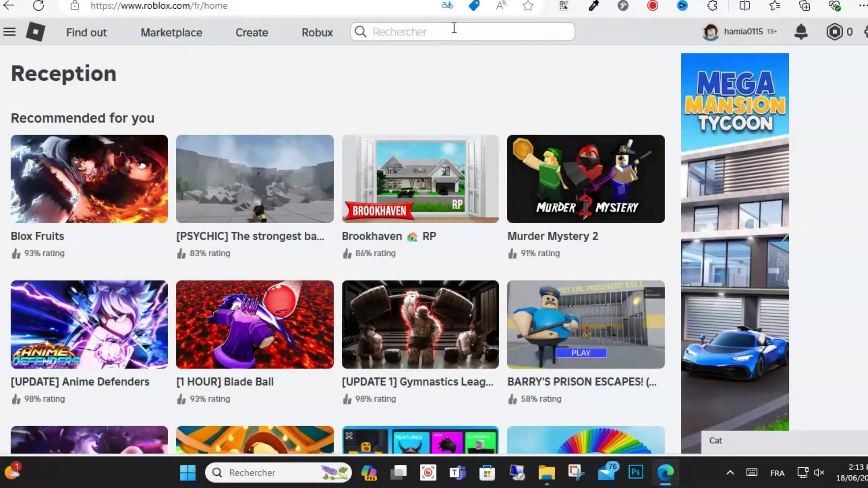
pyautogui.write('joing')
pyautogui.press('BackSpace')
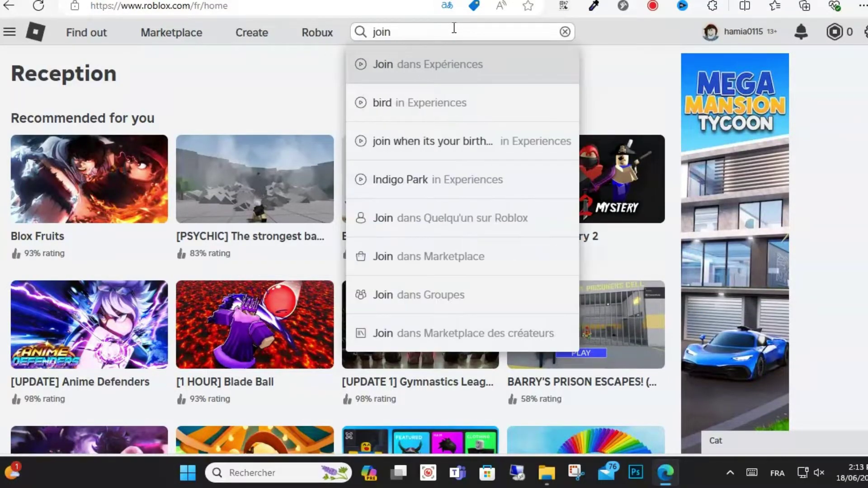
pyautogui.write('i')
pyautogui.press('BackSpace')
pyautogui.write('ig f')
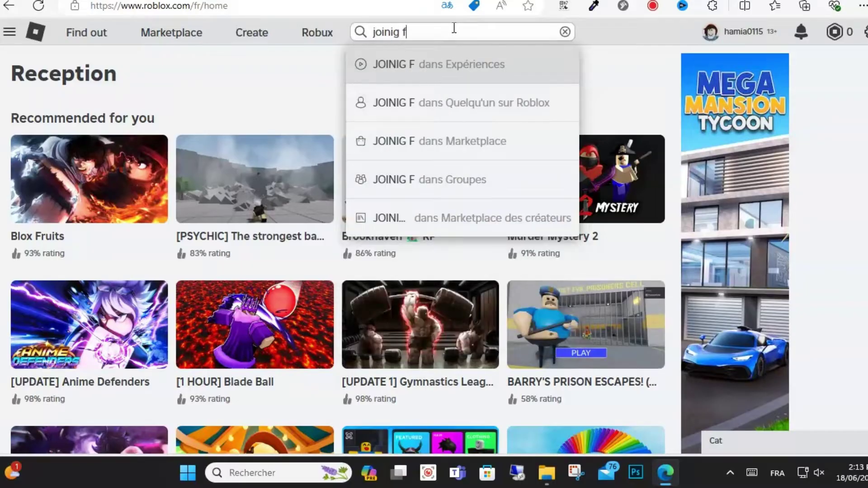
pyautogui.write('reinds')
pyautogui.press('BackSpace')
pyautogui.press('BackSpace')
pyautogui.press('BackSpace')
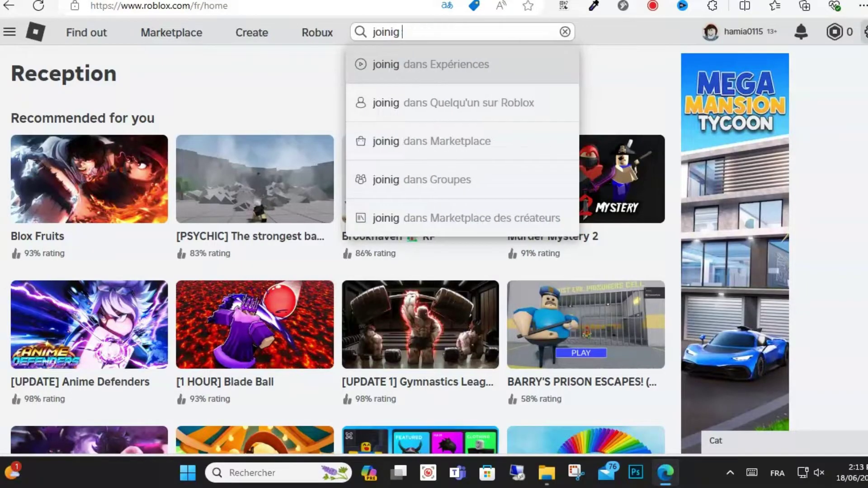
# Step: Open Settings from the gear menu and have the browser translate the page into English
pyautogui.click(865, 32)
pyautogui.click(822, 68)
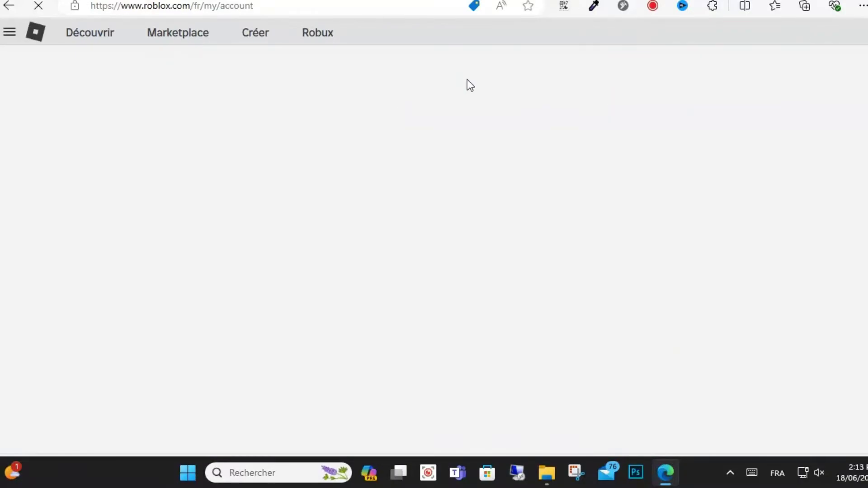
pyautogui.rightClick(419, 100)
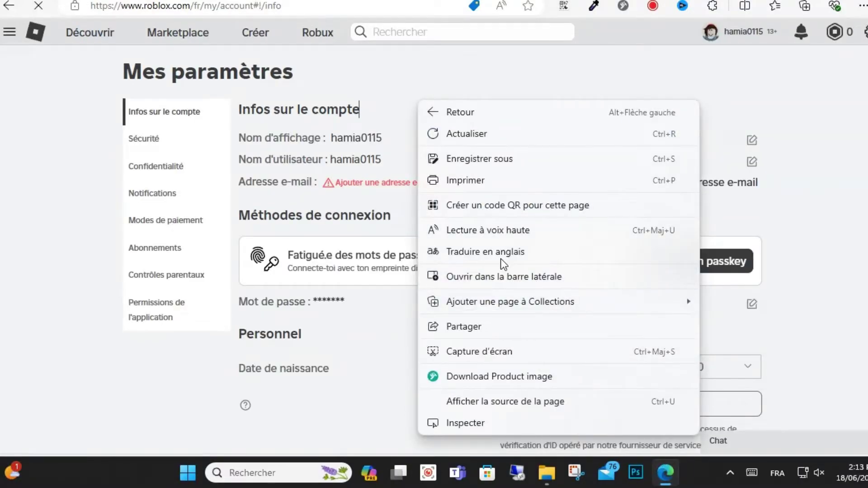
pyautogui.click(486, 252)
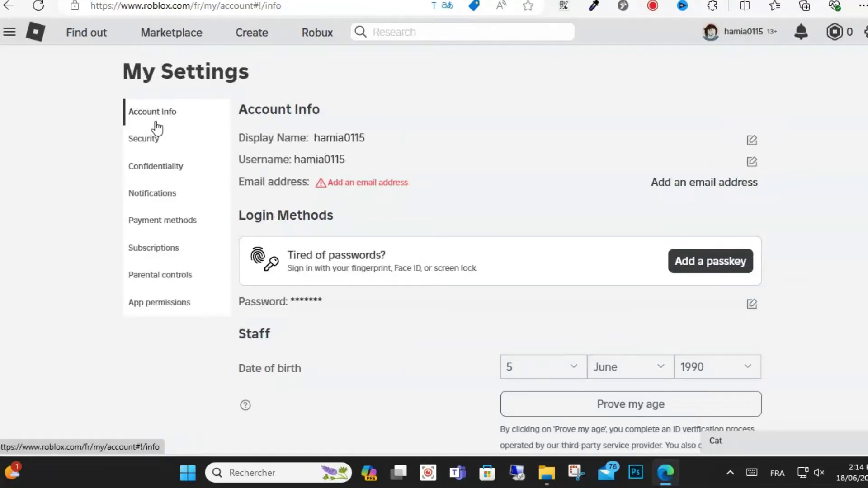
# Step: Show the Security settings with 2-step verification options and the active Edge session
pyautogui.click(145, 138)
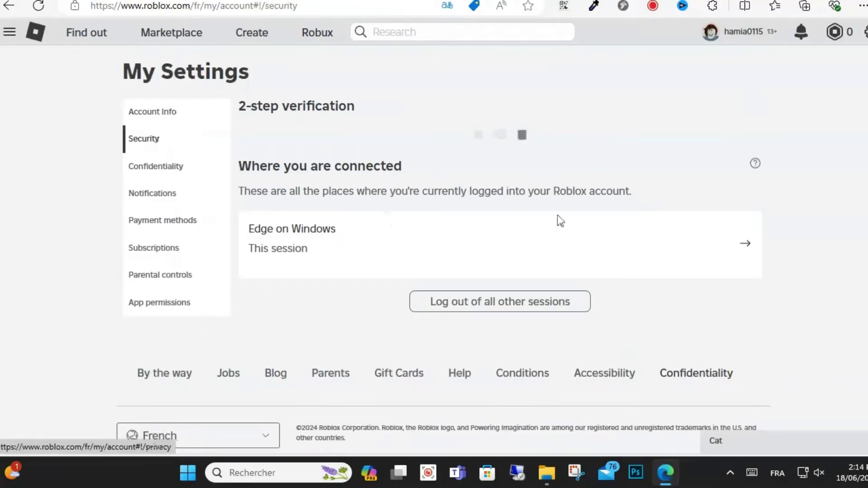
pyautogui.scroll(-1, 531, 197)
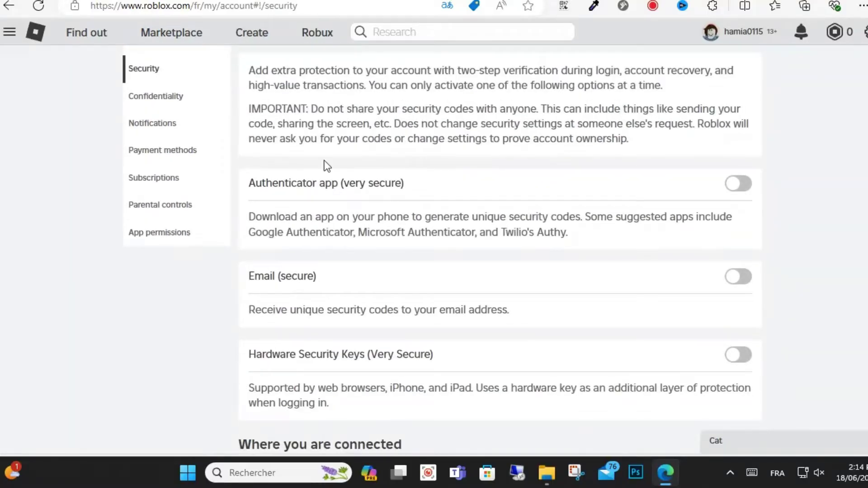
pyautogui.scroll(-1, 610, 217)
pyautogui.scroll(-4, 667, 211)
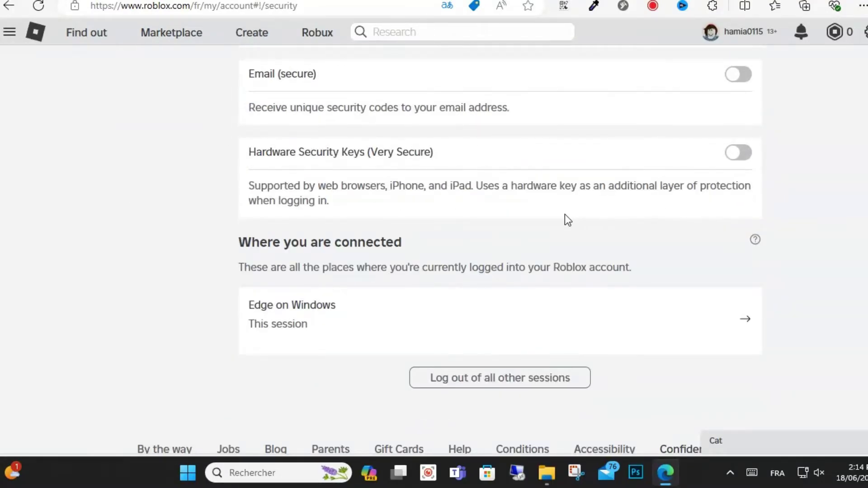
pyautogui.scroll(5, 564, 214)
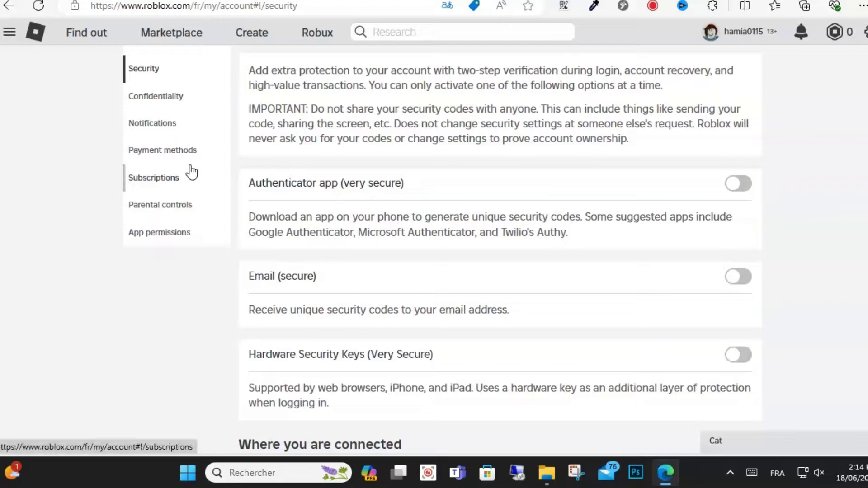
pyautogui.click(171, 205)
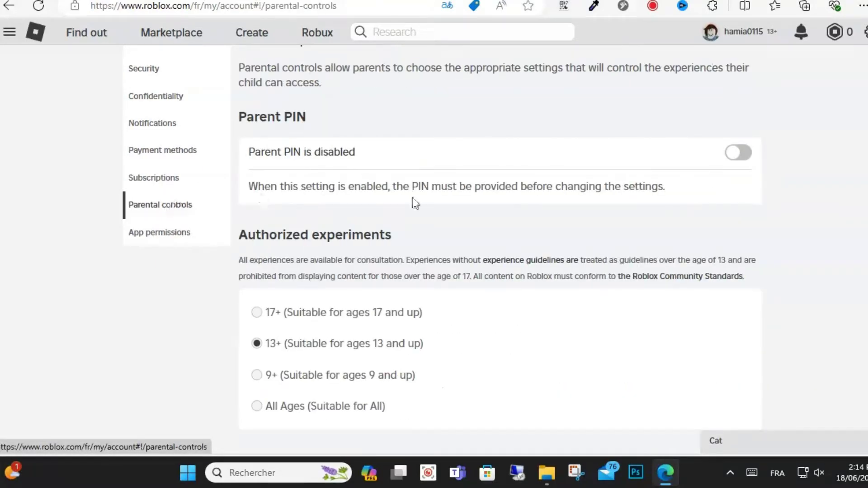
pyautogui.scroll(-1, 415, 203)
pyautogui.scroll(-1, 726, 163)
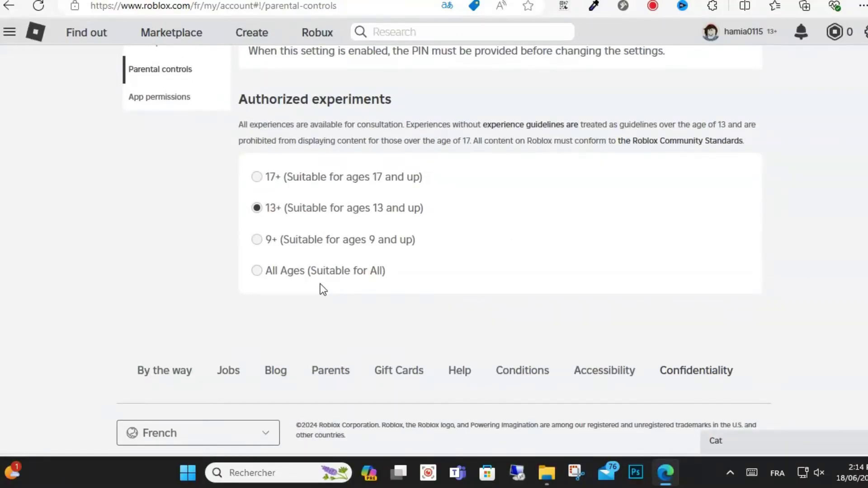
pyautogui.scroll(1, 321, 283)
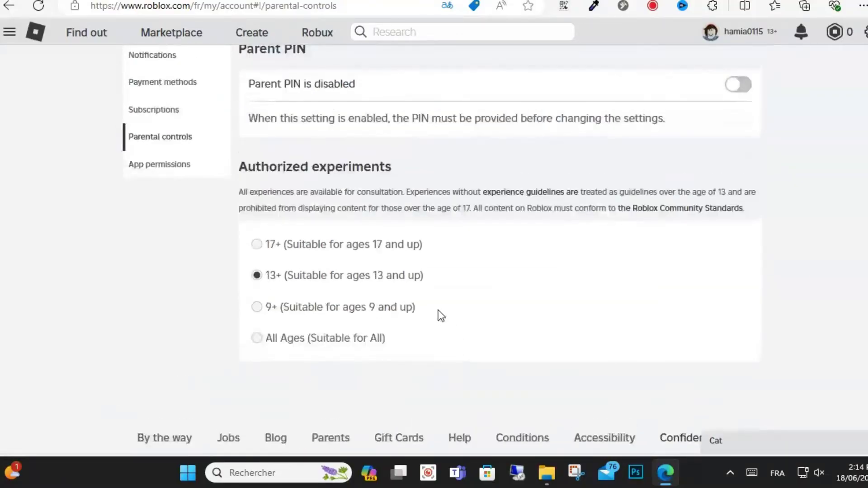
pyautogui.scroll(1, 437, 314)
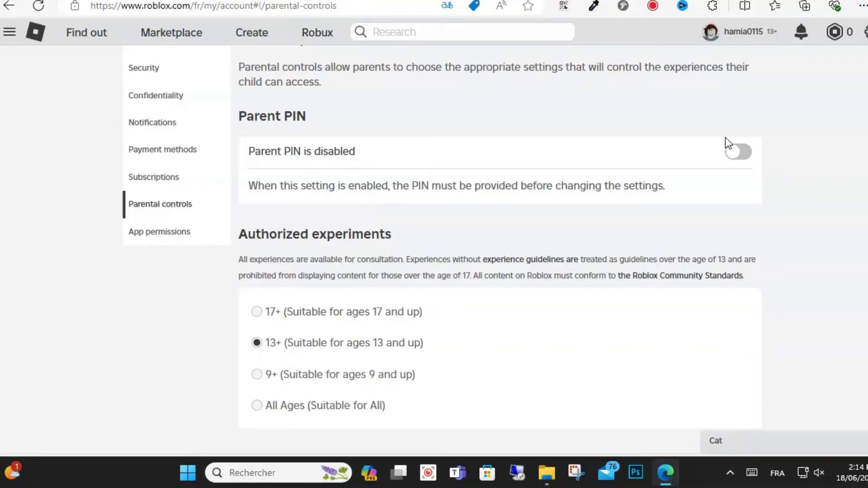
pyautogui.click(730, 474)
pyautogui.rightClick(785, 404)
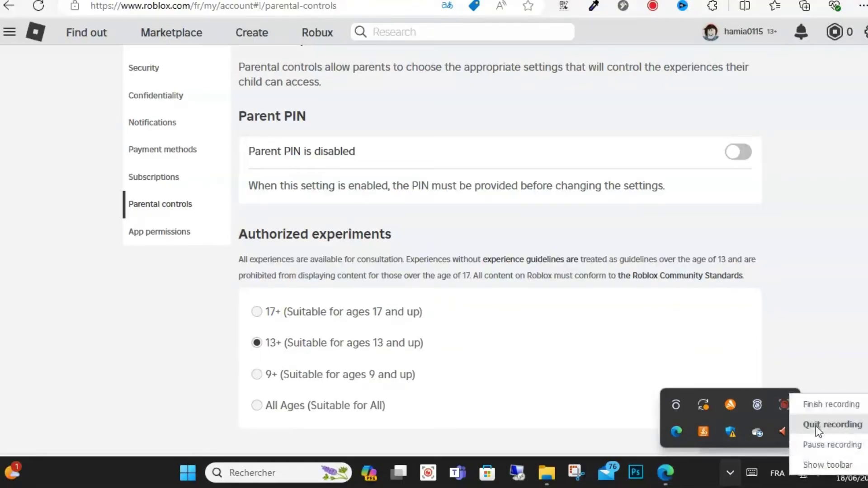
pyautogui.click(819, 442)
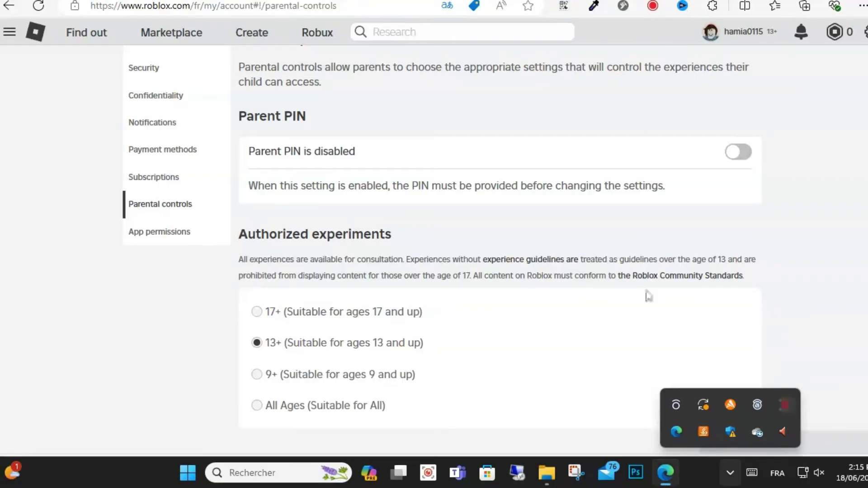
pyautogui.scroll(-3, 644, 291)
# Step: Review App permissions, Security and Account Info in the sidebar, then return to the Roblox home page
pyautogui.click(159, 94)
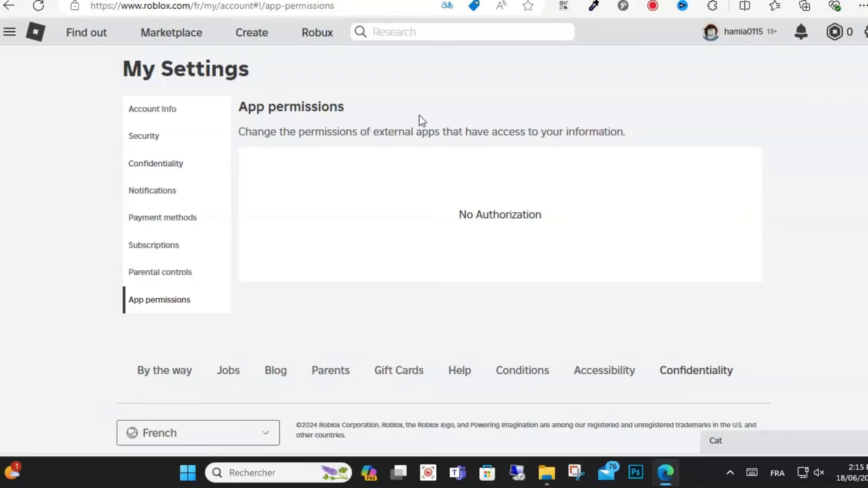
pyautogui.click(143, 138)
pyautogui.click(152, 111)
pyautogui.scroll(-2, 677, 282)
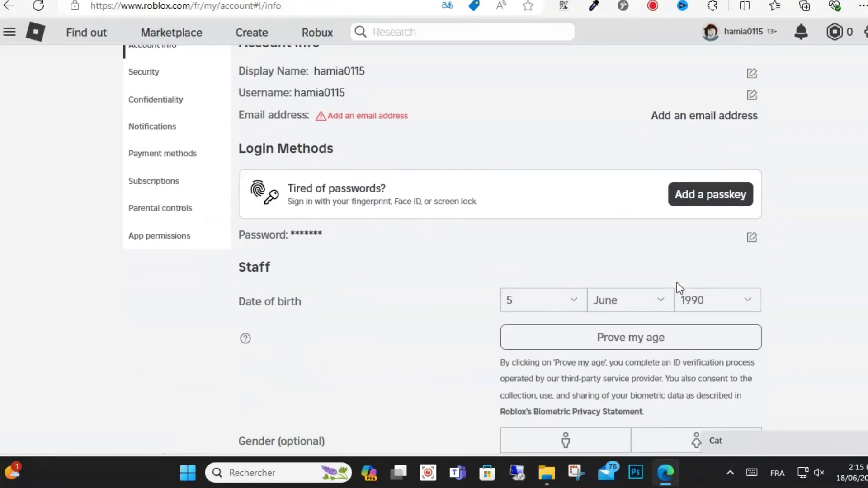
pyautogui.scroll(-3, 677, 283)
pyautogui.scroll(-2, 677, 282)
pyautogui.scroll(-3, 677, 282)
pyautogui.scroll(-3, 676, 282)
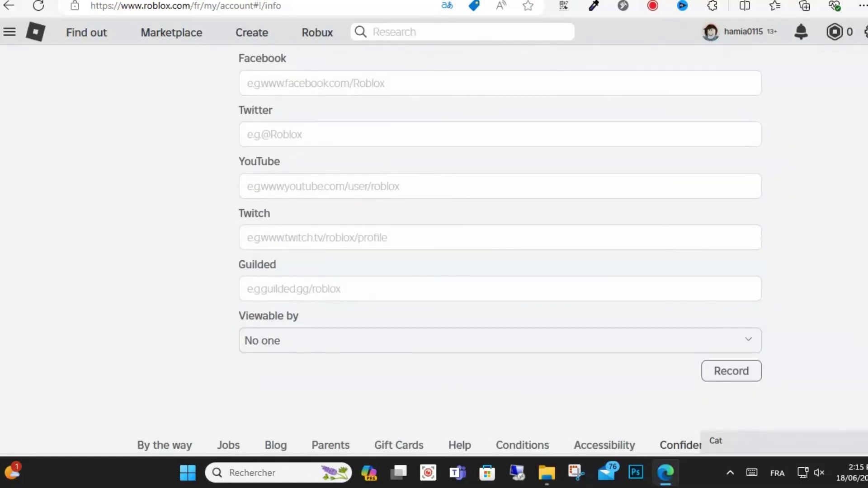
pyautogui.scroll(3, 831, 110)
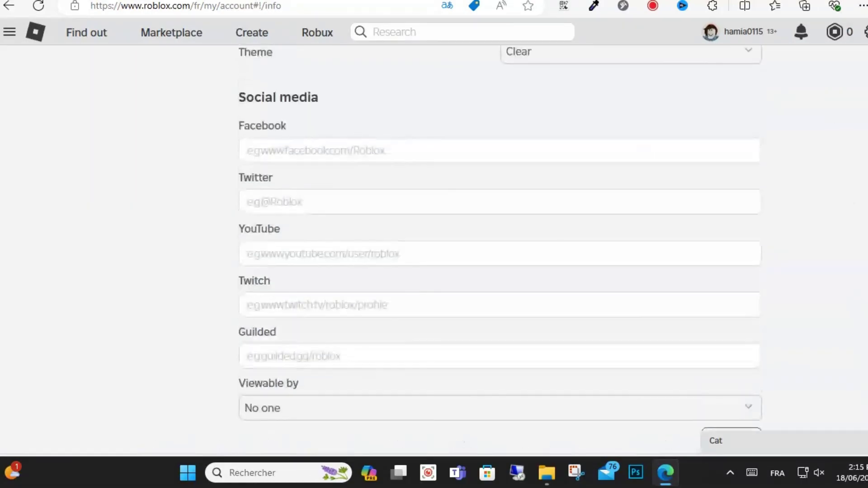
pyautogui.scroll(5, 831, 111)
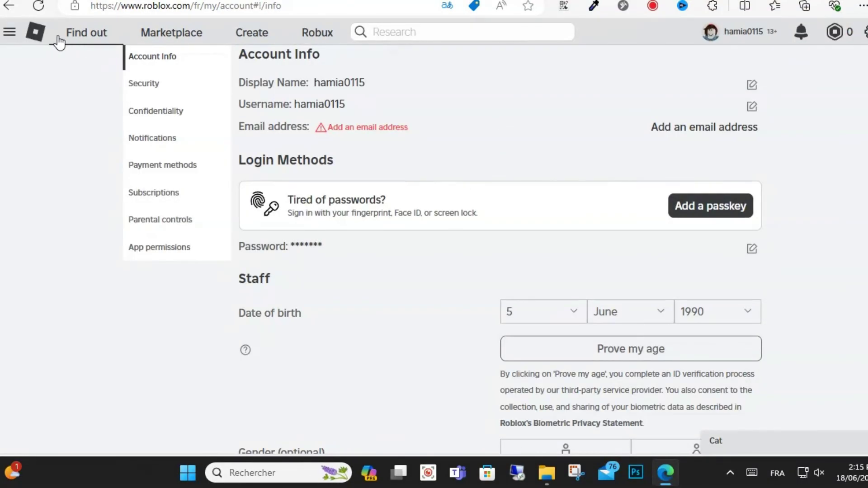
pyautogui.click(36, 32)
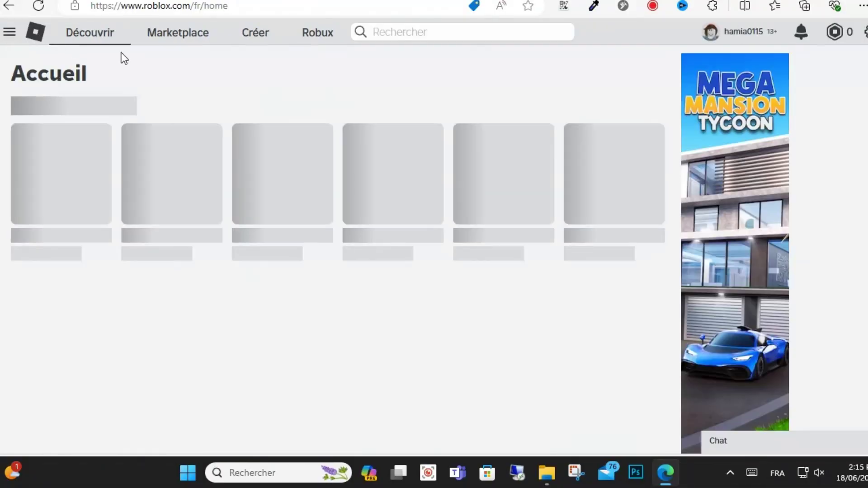